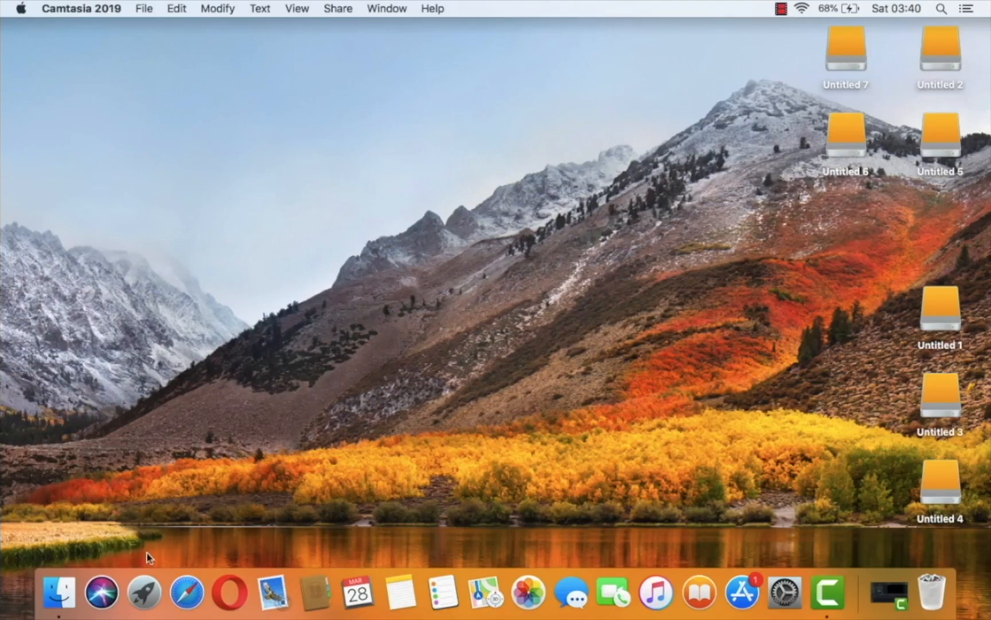
Open Install Disk Creator and choose Untitled 1 as the volume to become the installer
{"action": "left_click", "coordinate": [150, 596]}
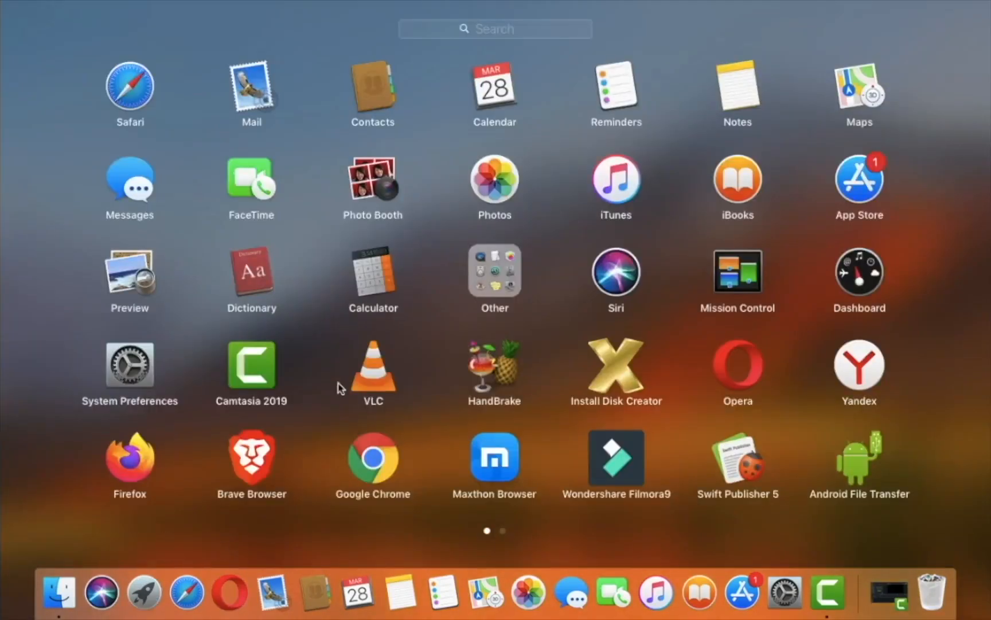
{"action": "left_click", "coordinate": [606, 374]}
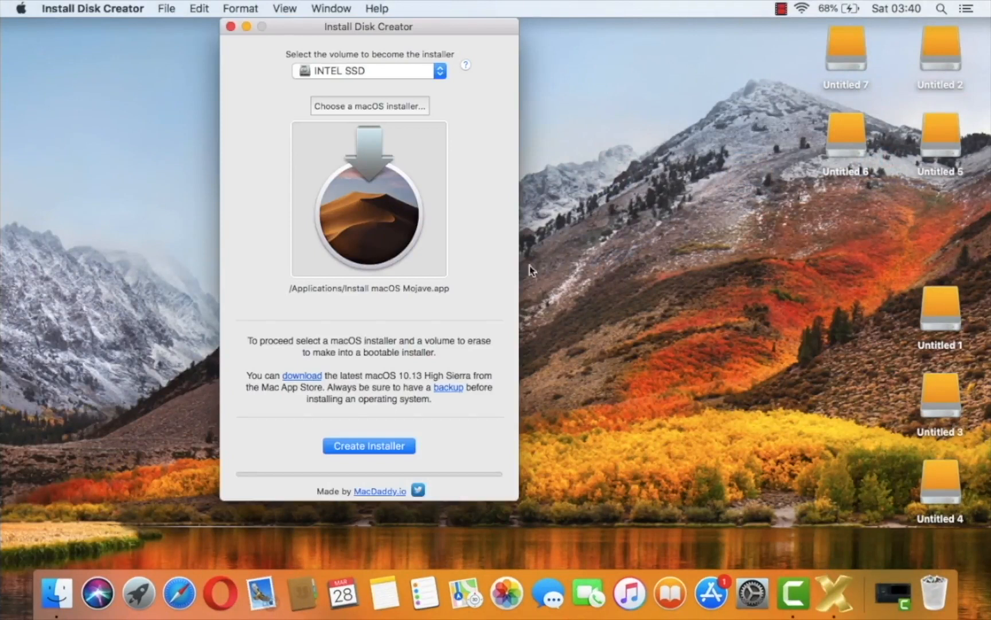
{"action": "left_click", "coordinate": [439, 72]}
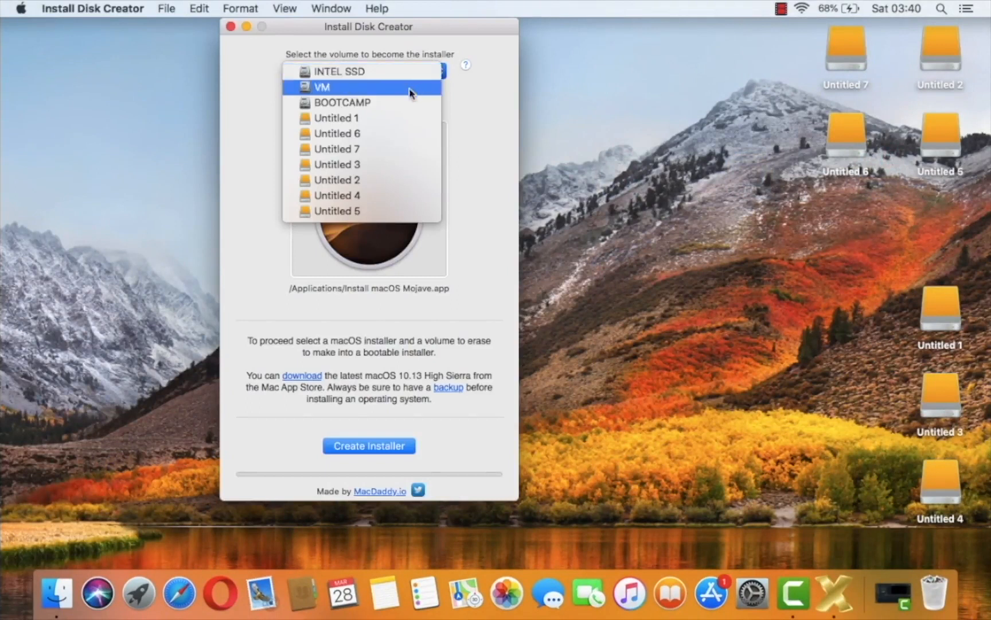
{"action": "left_click", "coordinate": [358, 119]}
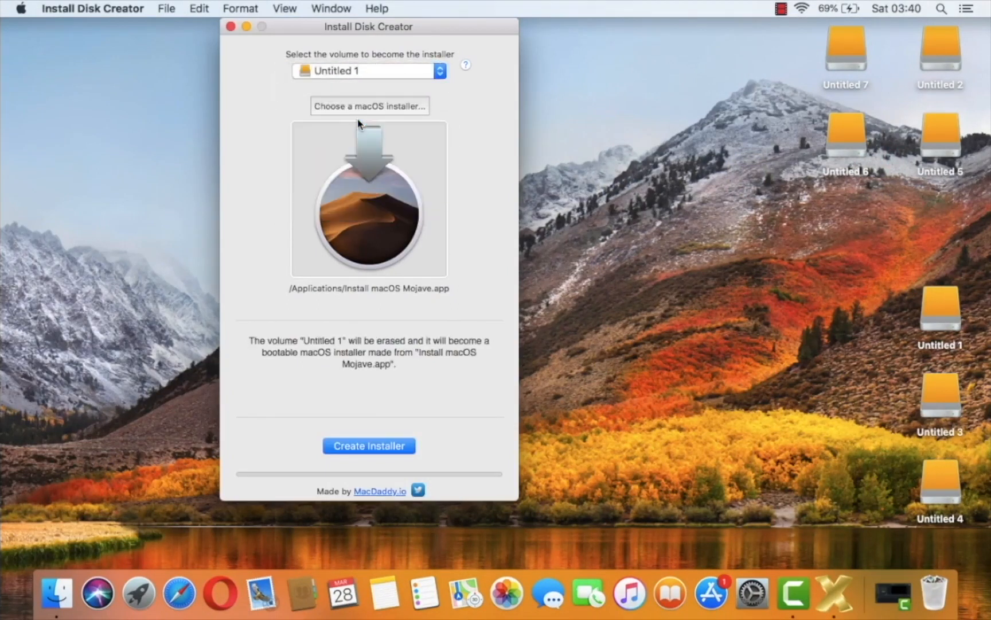
Choose Install OS X Yosemite from the Applications folder as the macOS installer
{"action": "left_click", "coordinate": [414, 110]}
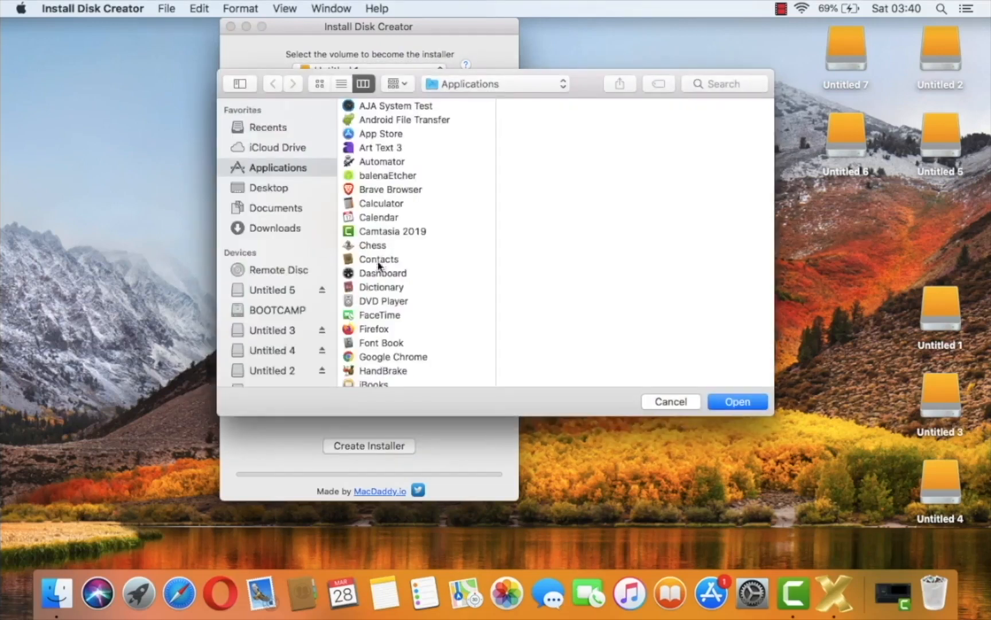
{"action": "scroll", "coordinate": [386, 325], "scroll_direction": "down", "scroll_amount": 5}
{"action": "scroll", "coordinate": [386, 325], "scroll_direction": "down", "scroll_amount": 3}
{"action": "scroll", "coordinate": [387, 326], "scroll_direction": "up", "scroll_amount": 3}
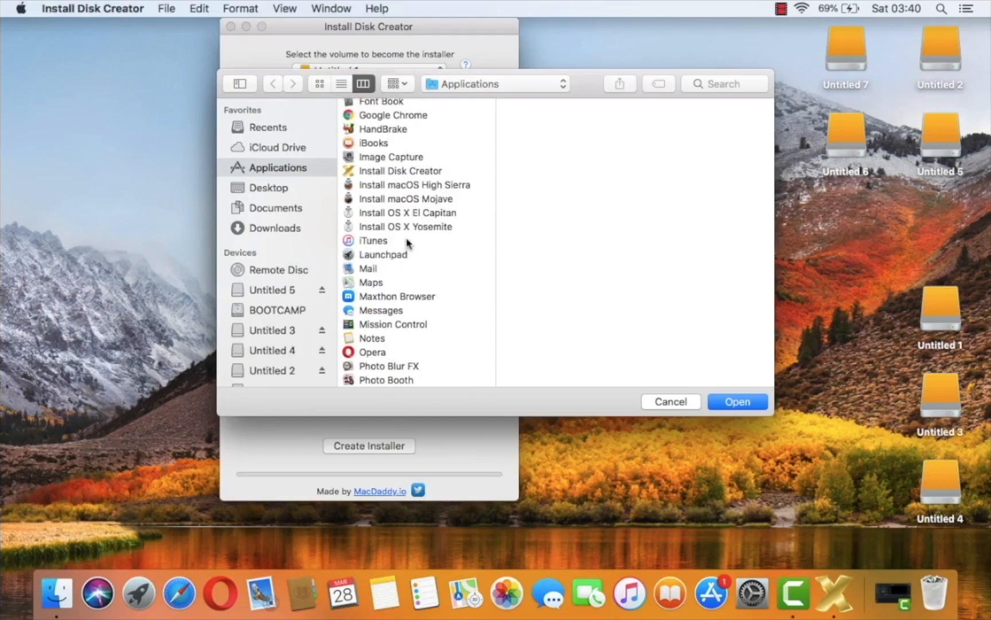
{"action": "left_click", "coordinate": [408, 227]}
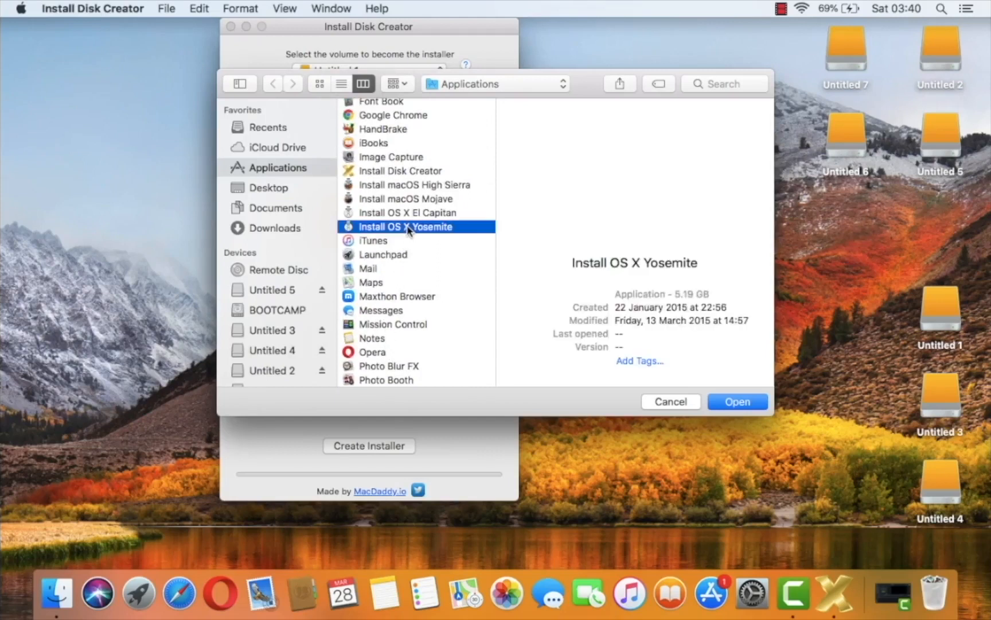
{"action": "left_click", "coordinate": [733, 403]}
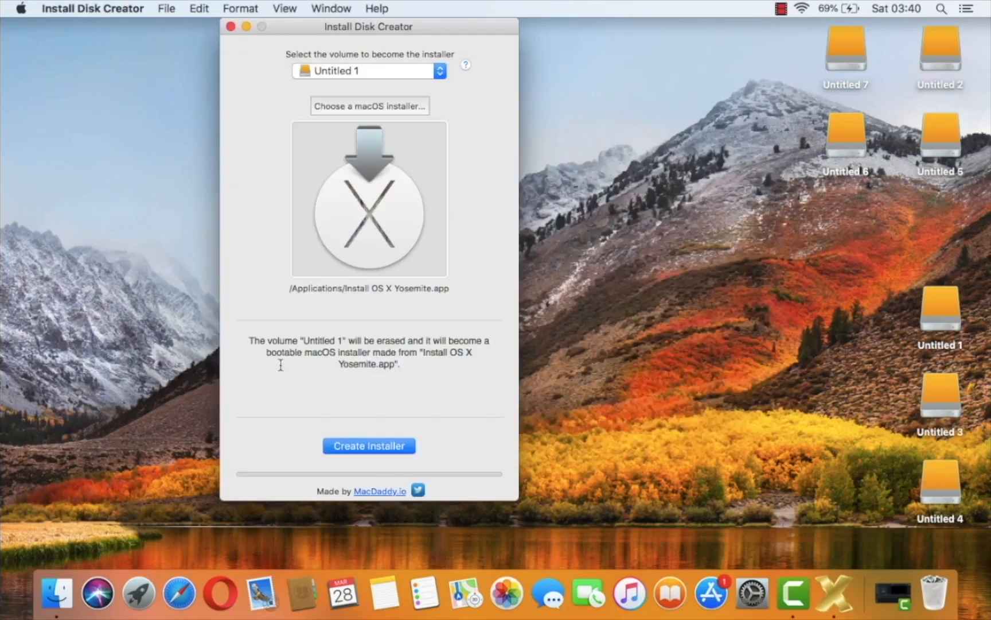
Create the Yosemite installer on Untitled 1, approve erasing the disk, authorize with the account password, and dismiss the completion notice
{"action": "left_click", "coordinate": [365, 448]}
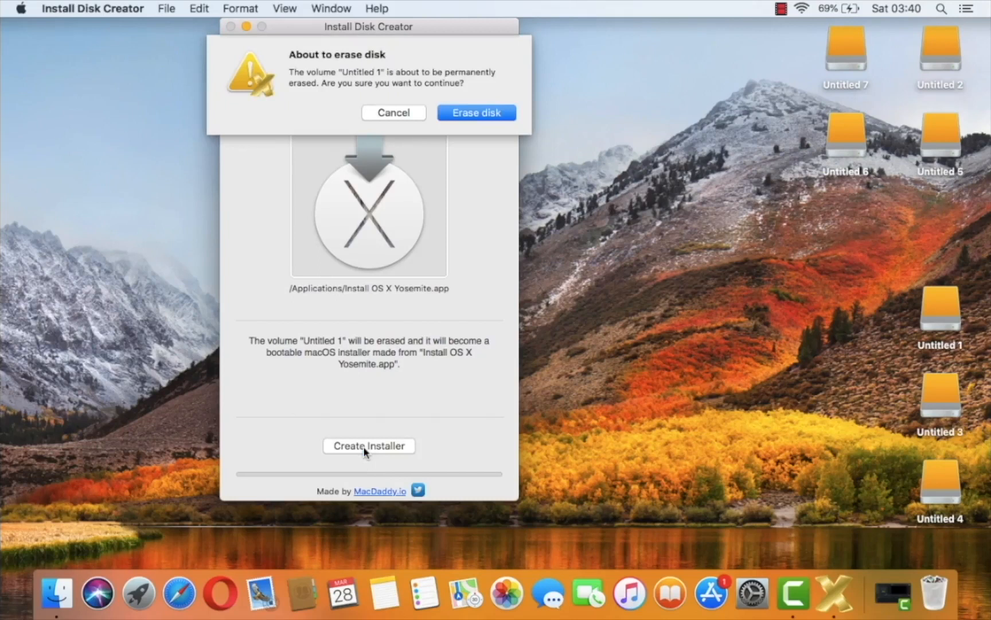
{"action": "left_click", "coordinate": [479, 114]}
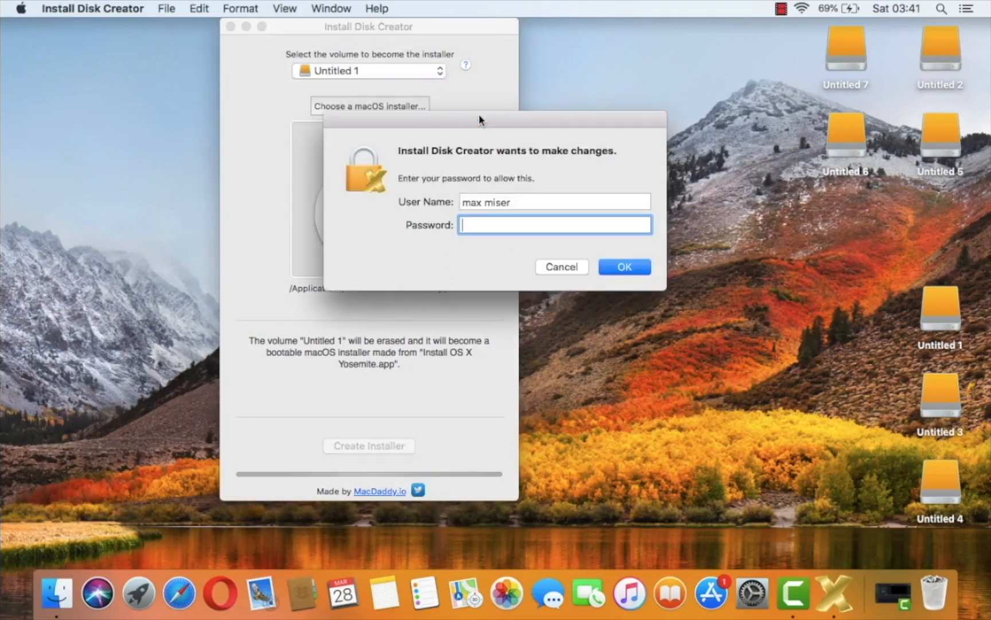
{"action": "type", "text": "•••••••••"}
{"action": "left_click", "coordinate": [617, 267]}
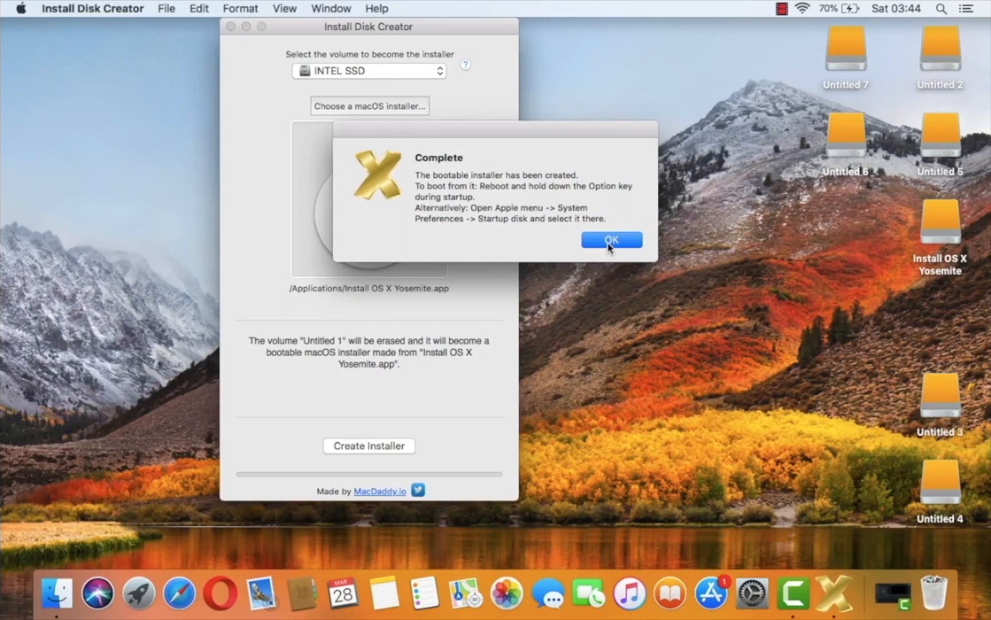
{"action": "left_click", "coordinate": [610, 241]}
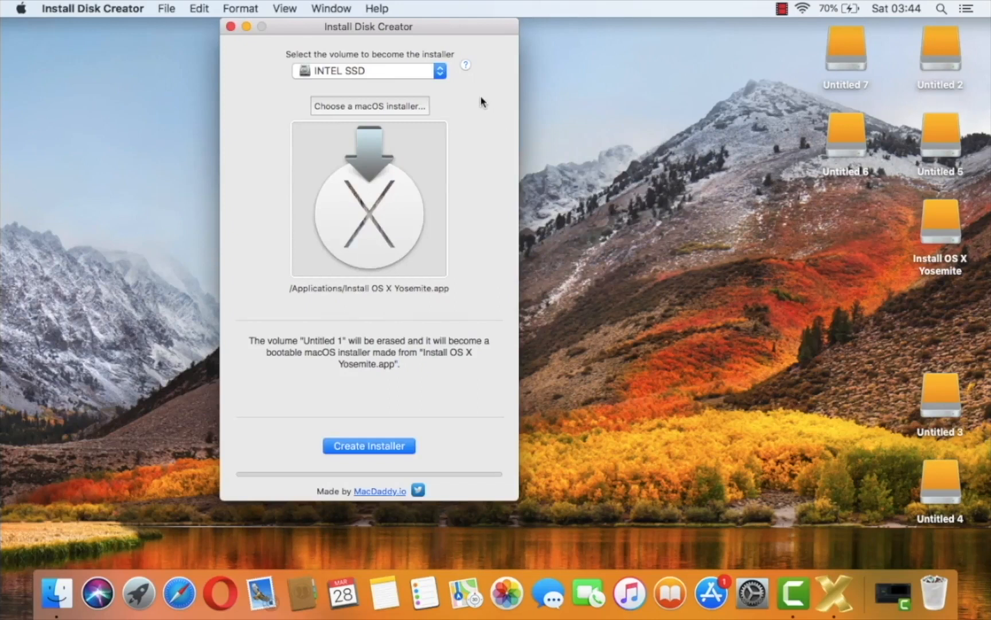
Set Untitled 2 as the target volume and choose Install OS X El Capitan from Applications as its installer
{"action": "left_click", "coordinate": [439, 74]}
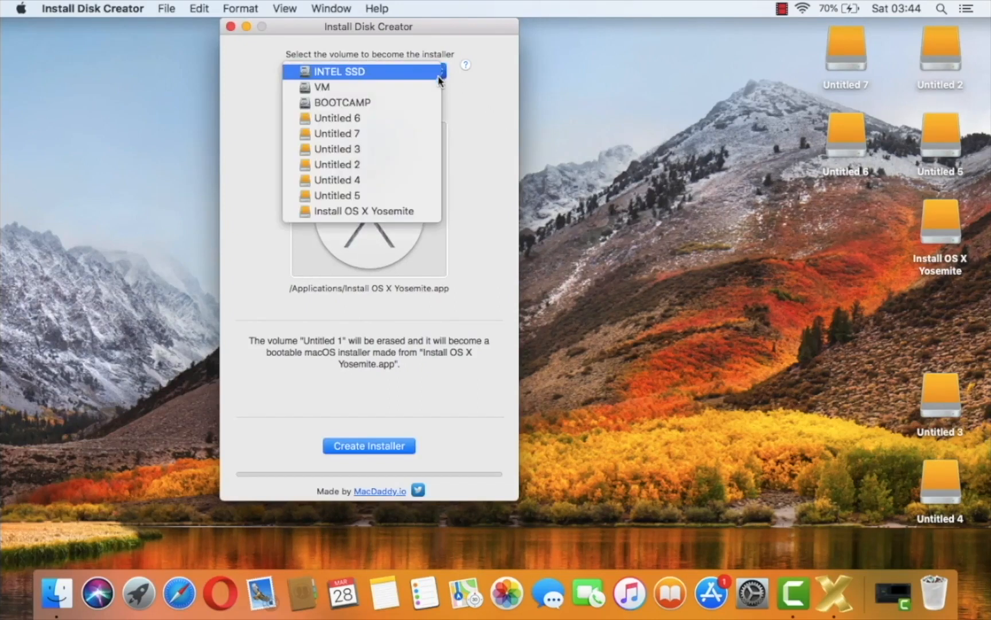
{"action": "left_click", "coordinate": [364, 164]}
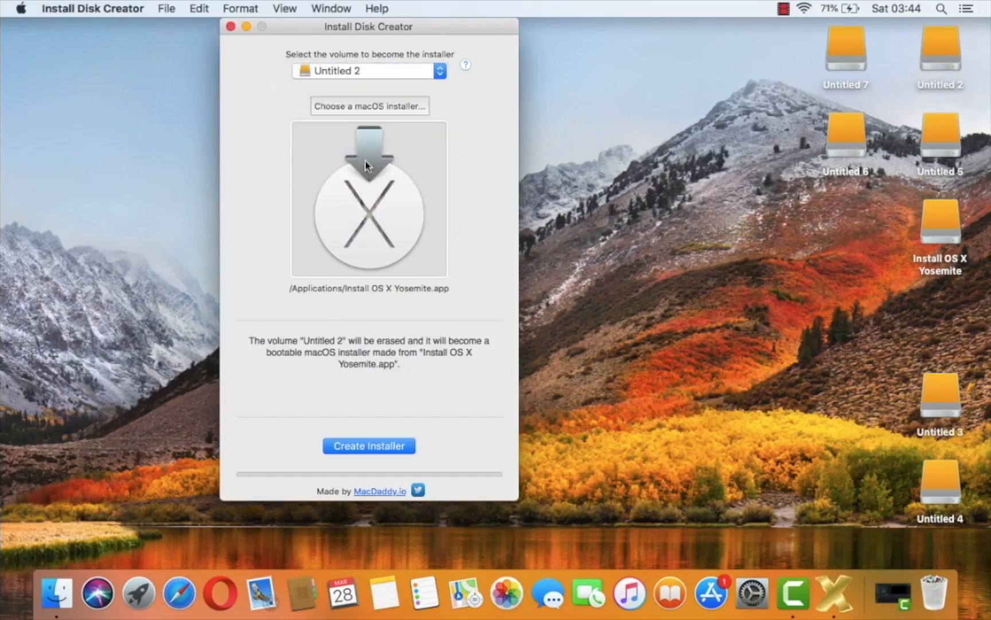
{"action": "left_click", "coordinate": [400, 107]}
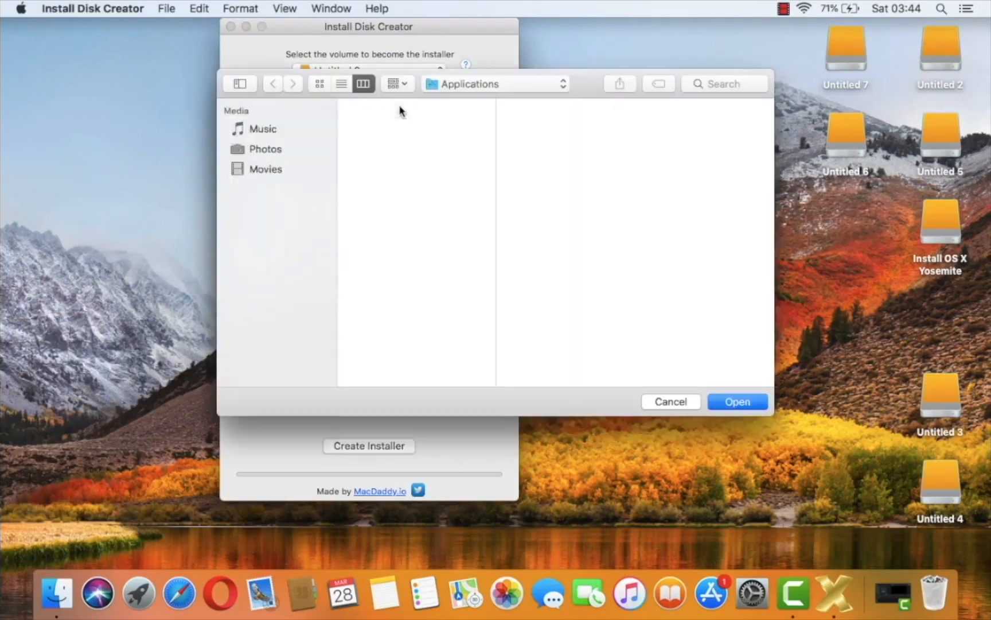
{"action": "scroll", "coordinate": [395, 325], "scroll_direction": "down", "scroll_amount": 15}
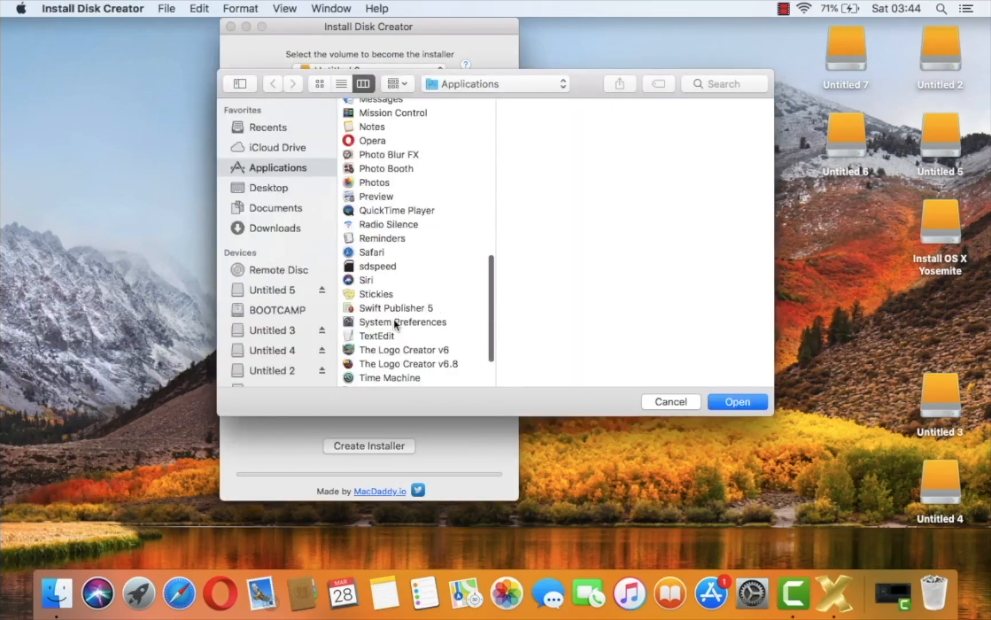
{"action": "scroll", "coordinate": [395, 324], "scroll_direction": "down", "scroll_amount": 3}
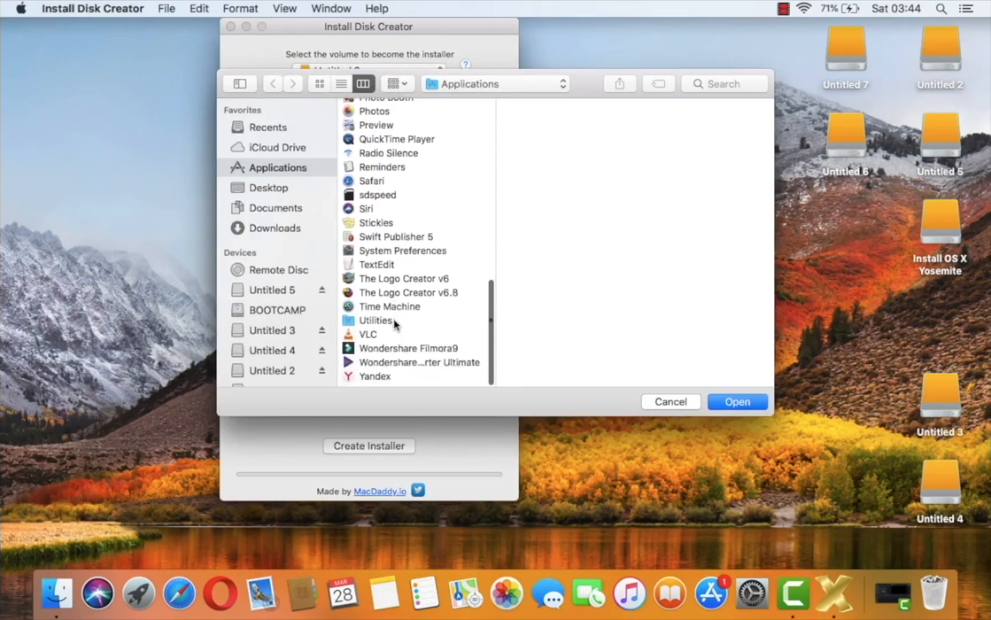
{"action": "scroll", "coordinate": [394, 325], "scroll_direction": "up", "scroll_amount": 10}
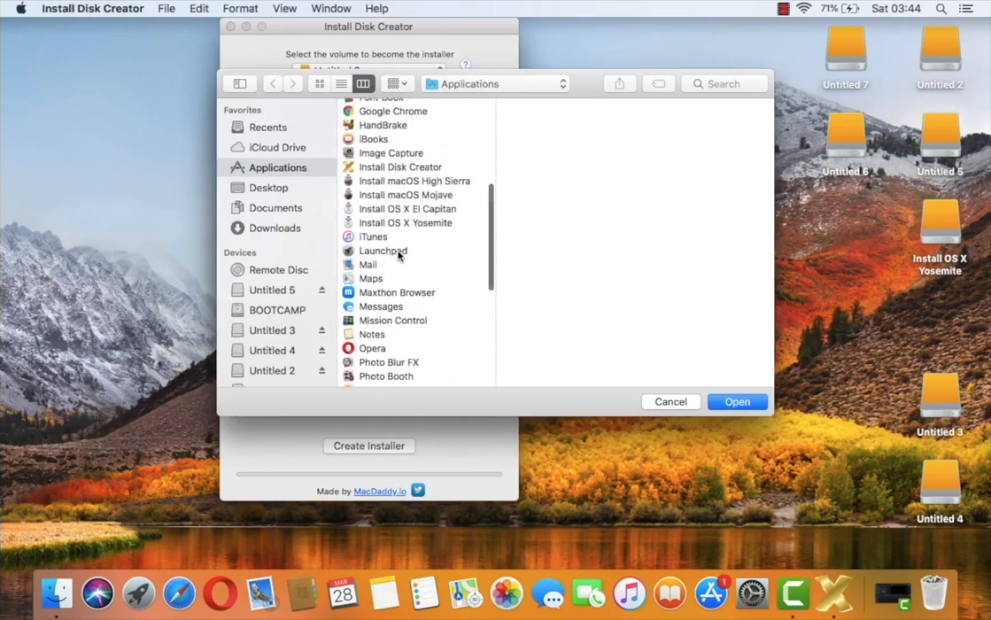
{"action": "left_click", "coordinate": [403, 209]}
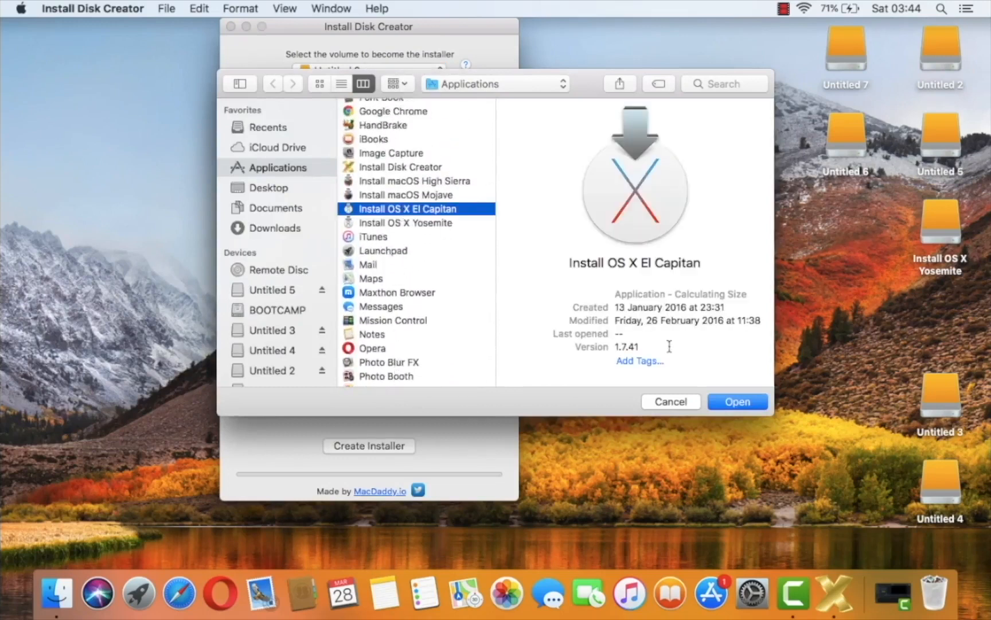
{"action": "left_click", "coordinate": [728, 401]}
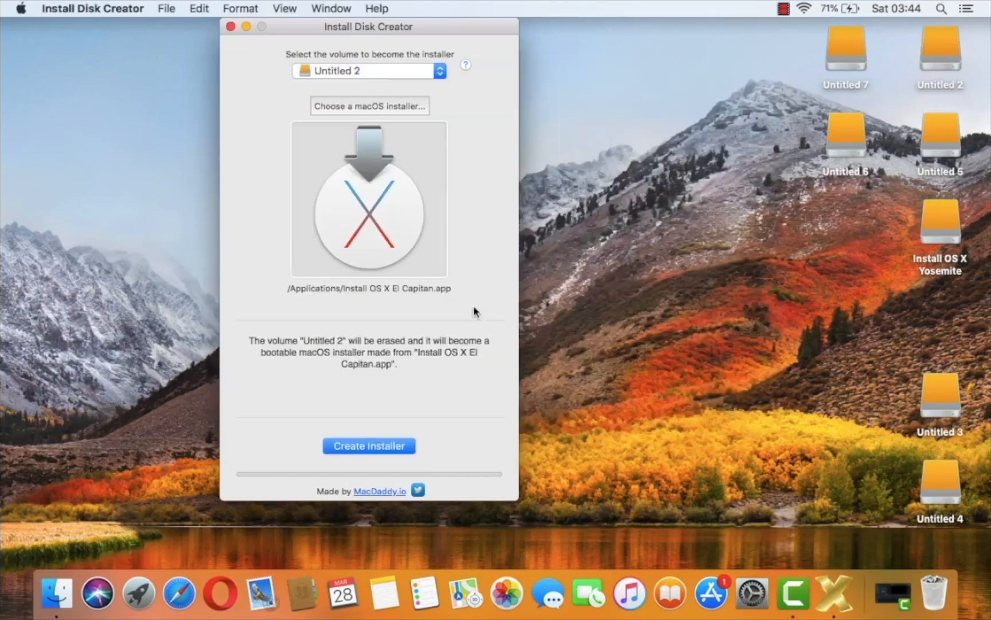
Create the El Capitan installer on Untitled 2, approve erasing the disk, and dismiss the completion notice
{"action": "left_click", "coordinate": [388, 451]}
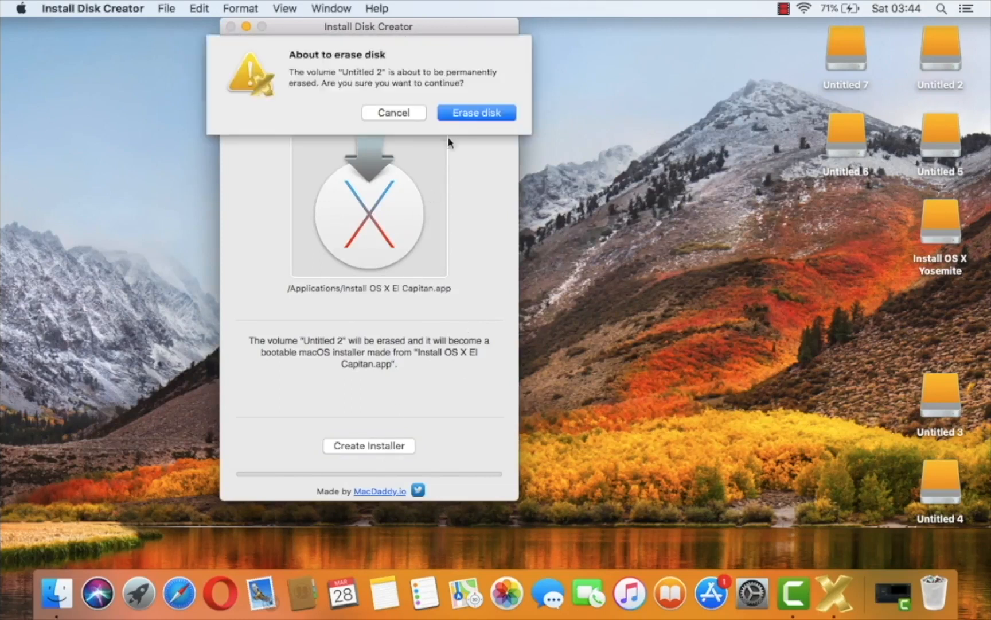
{"action": "left_click", "coordinate": [469, 114]}
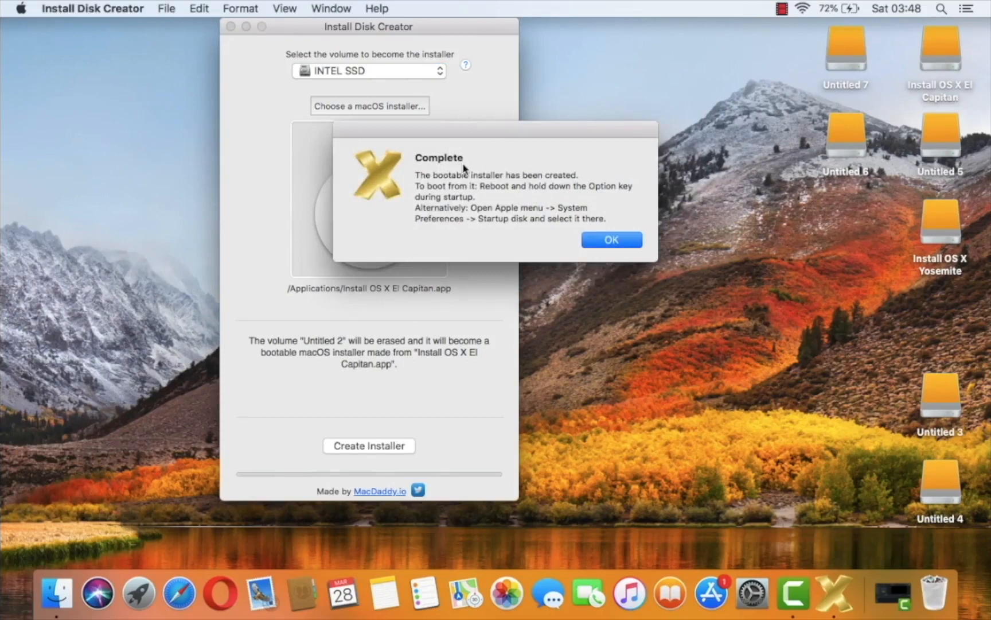
{"action": "left_click", "coordinate": [613, 241]}
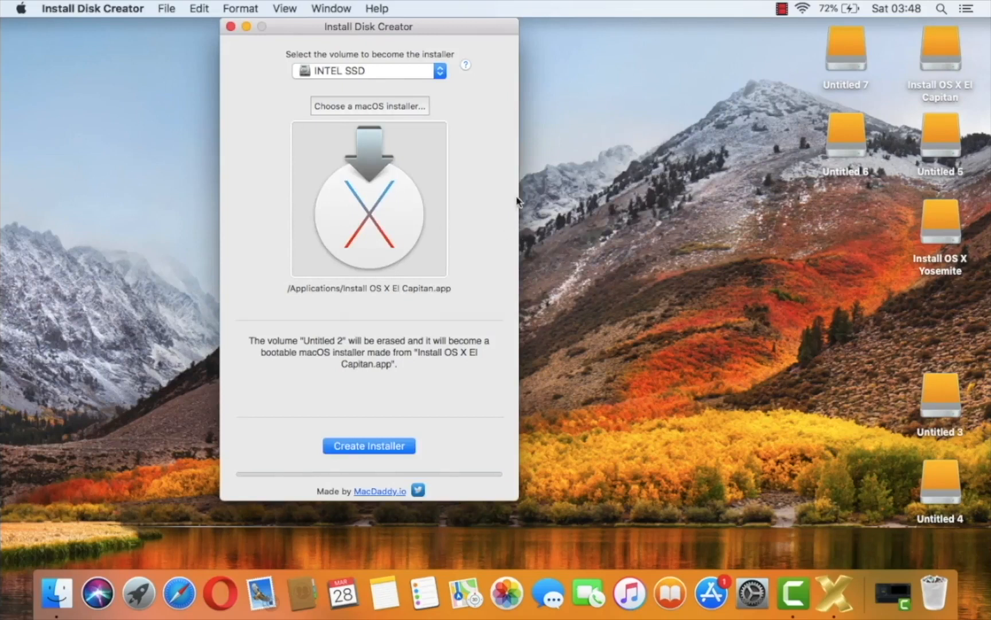
Set Untitled 4 as the target volume and choose Install macOS High Sierra from Applications as its installer
{"action": "left_click", "coordinate": [437, 78]}
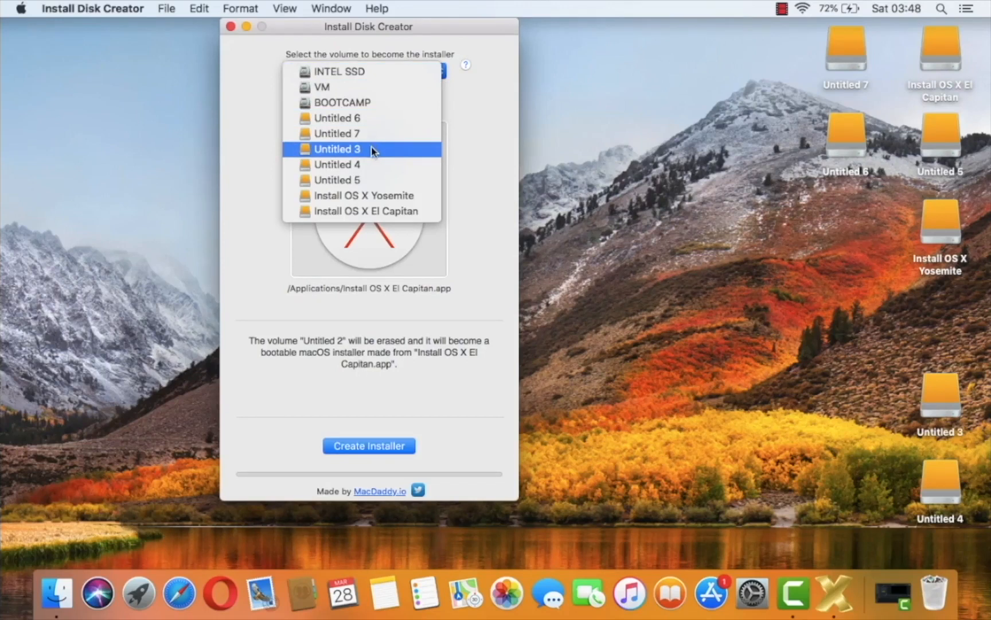
{"action": "left_click", "coordinate": [342, 165]}
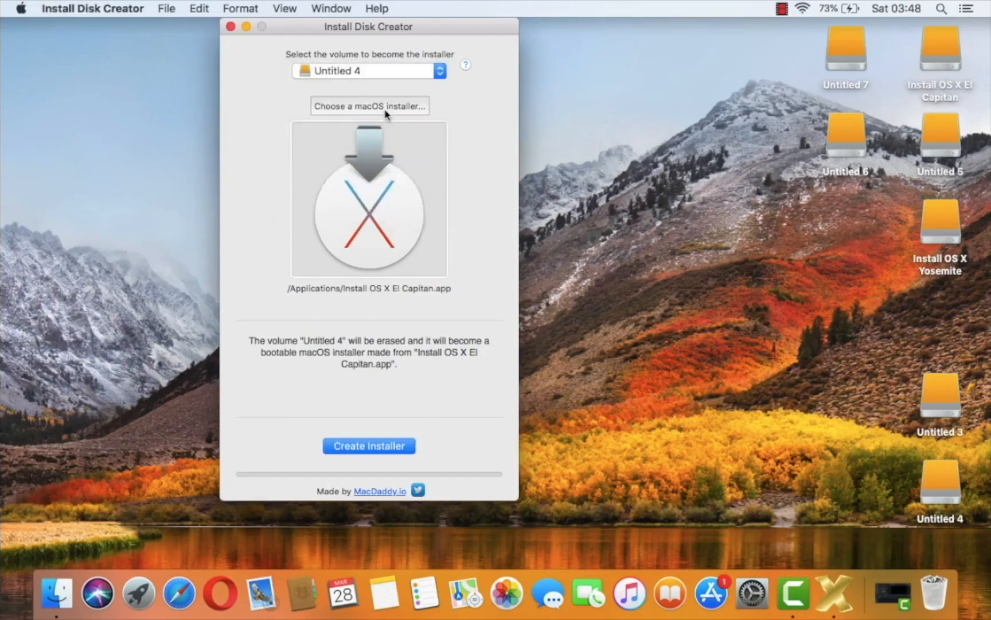
{"action": "left_click", "coordinate": [399, 108]}
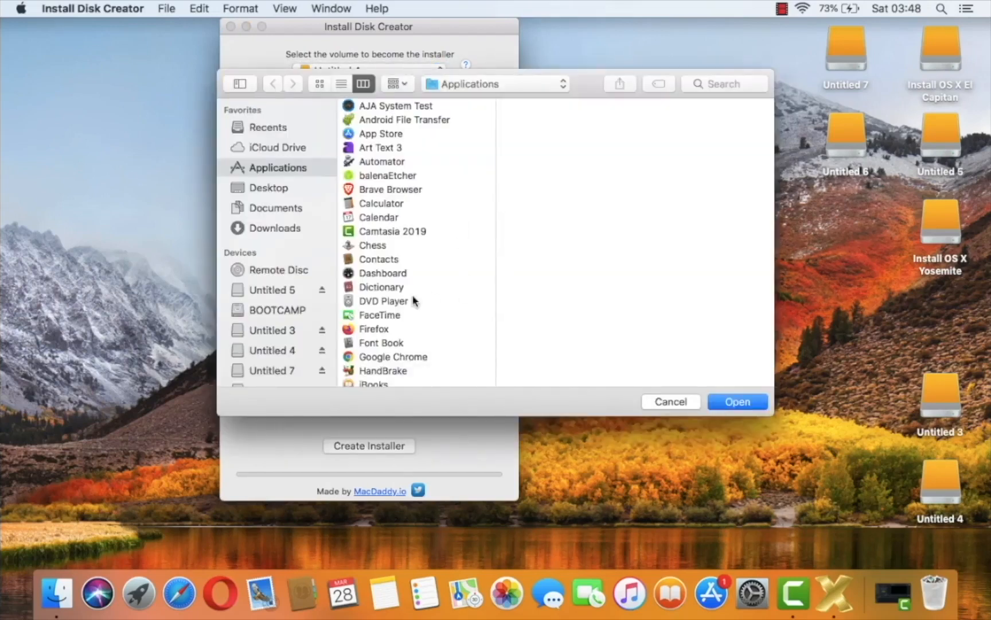
{"action": "scroll", "coordinate": [414, 300], "scroll_direction": "down", "scroll_amount": 8}
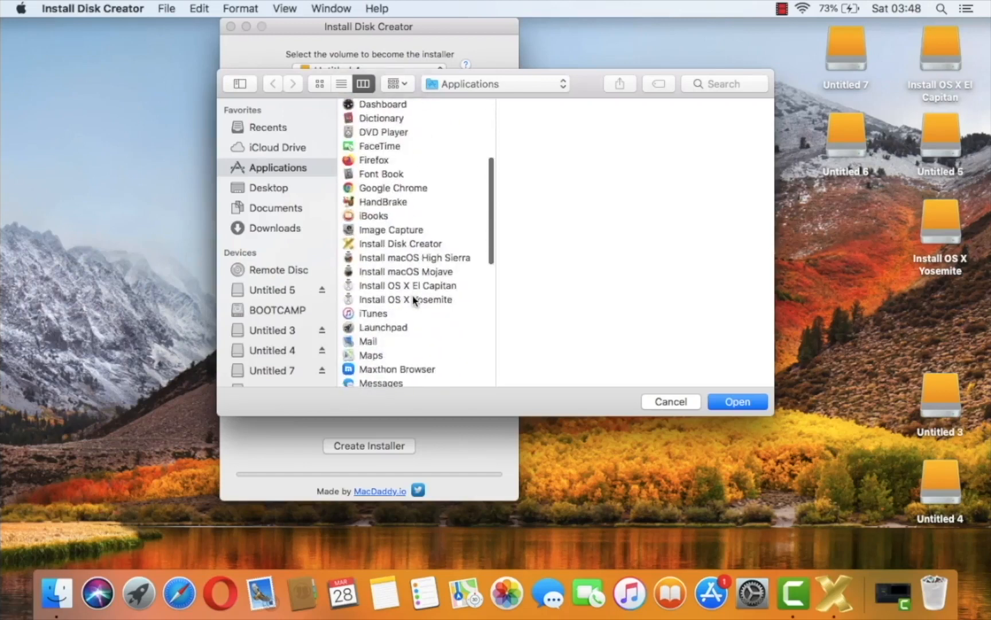
{"action": "scroll", "coordinate": [413, 300], "scroll_direction": "down", "scroll_amount": 8}
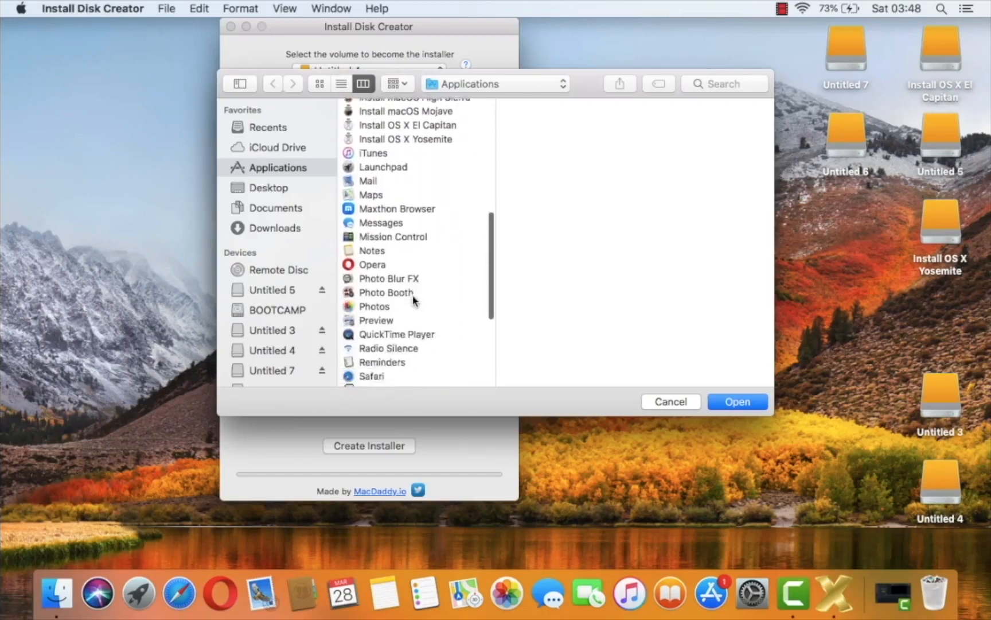
{"action": "scroll", "coordinate": [413, 300], "scroll_direction": "up", "scroll_amount": 8}
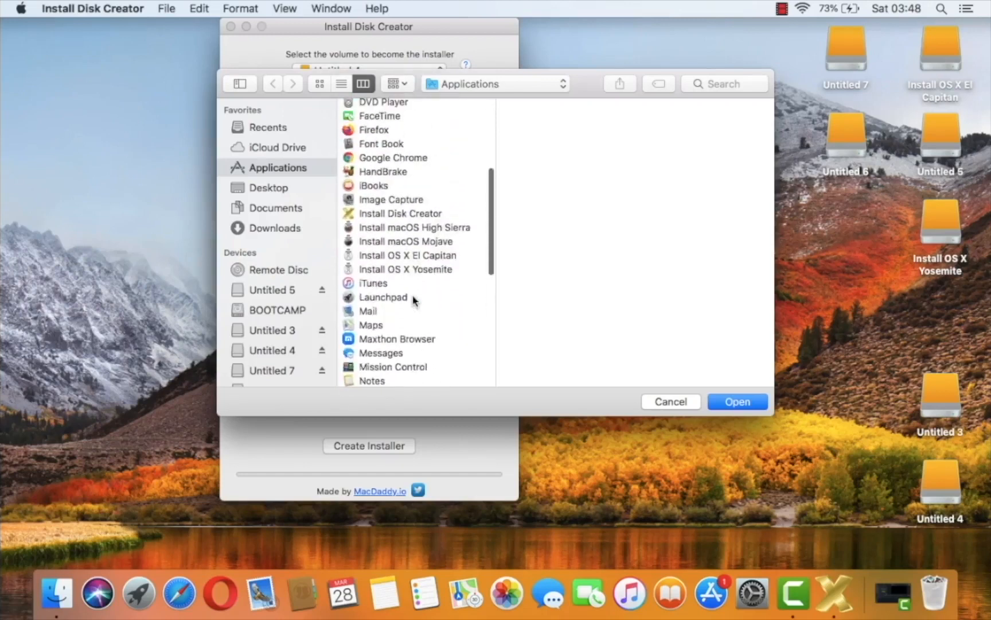
{"action": "left_click", "coordinate": [396, 228]}
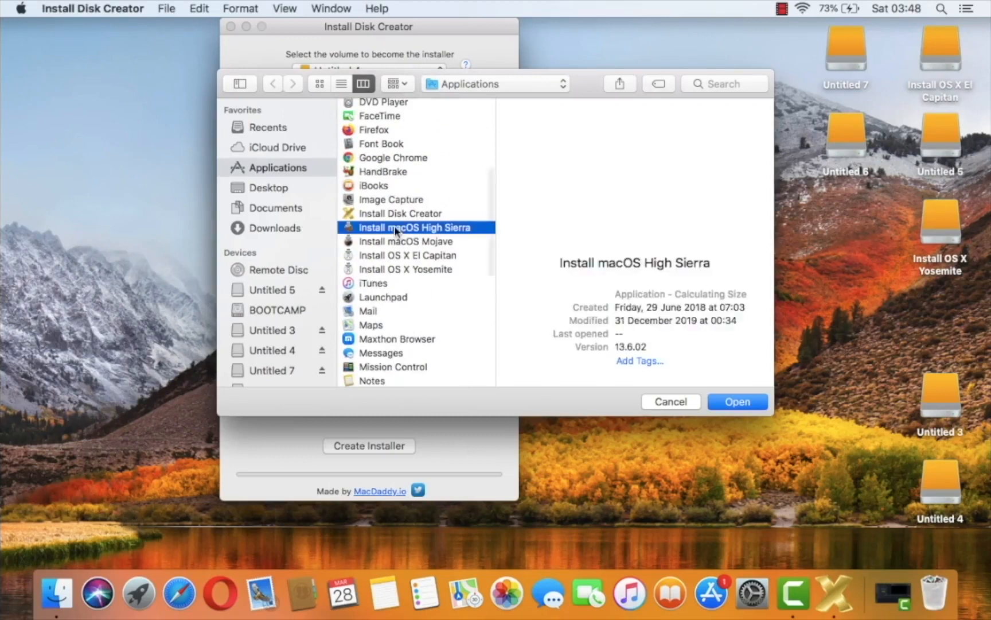
{"action": "left_click", "coordinate": [732, 403]}
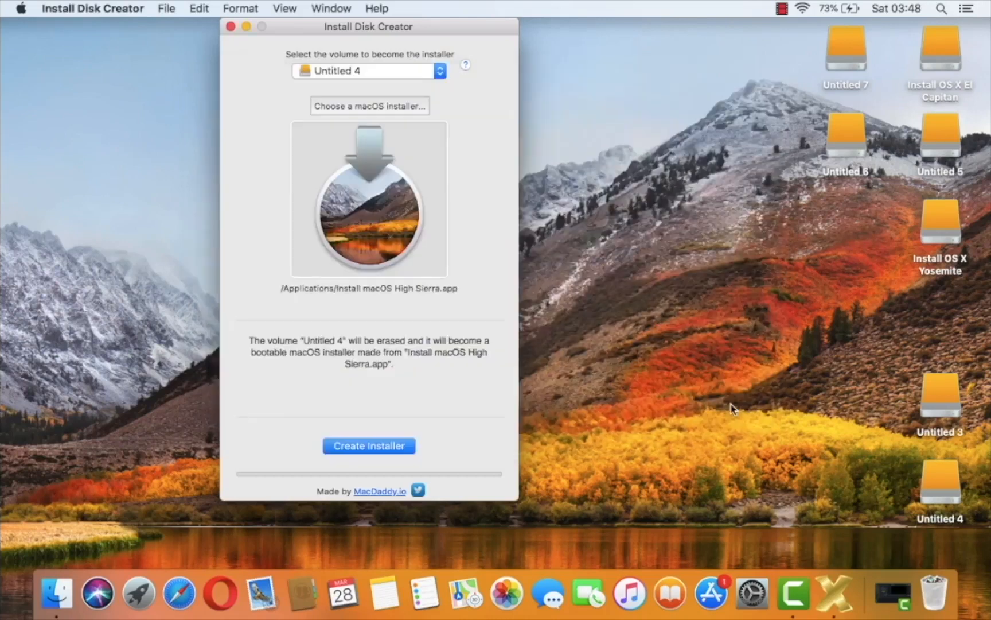
Create the High Sierra installer on Untitled 4, approve erasing the disk, authorize with the account password, and dismiss the completion notice
{"action": "left_click", "coordinate": [378, 447]}
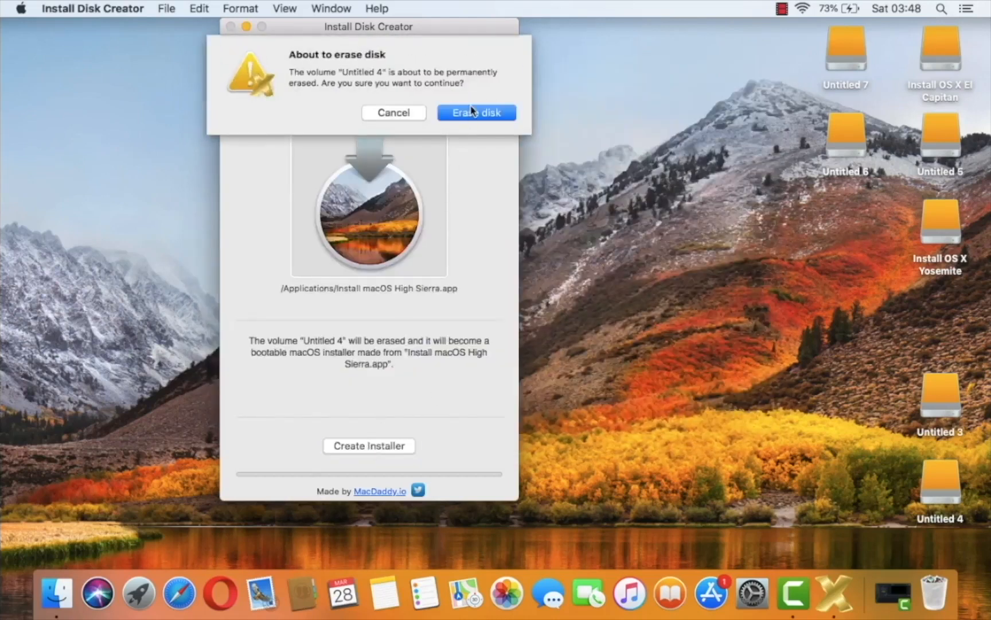
{"action": "left_click", "coordinate": [469, 113]}
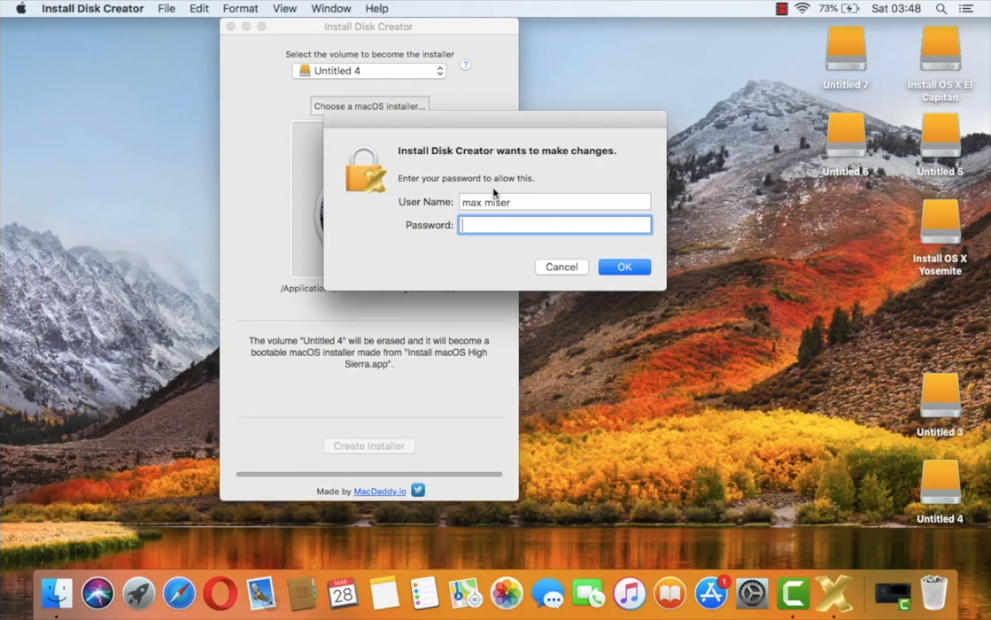
{"action": "type", "text": "••••••••"}
{"action": "left_click", "coordinate": [620, 263]}
{"action": "left_click", "coordinate": [620, 271]}
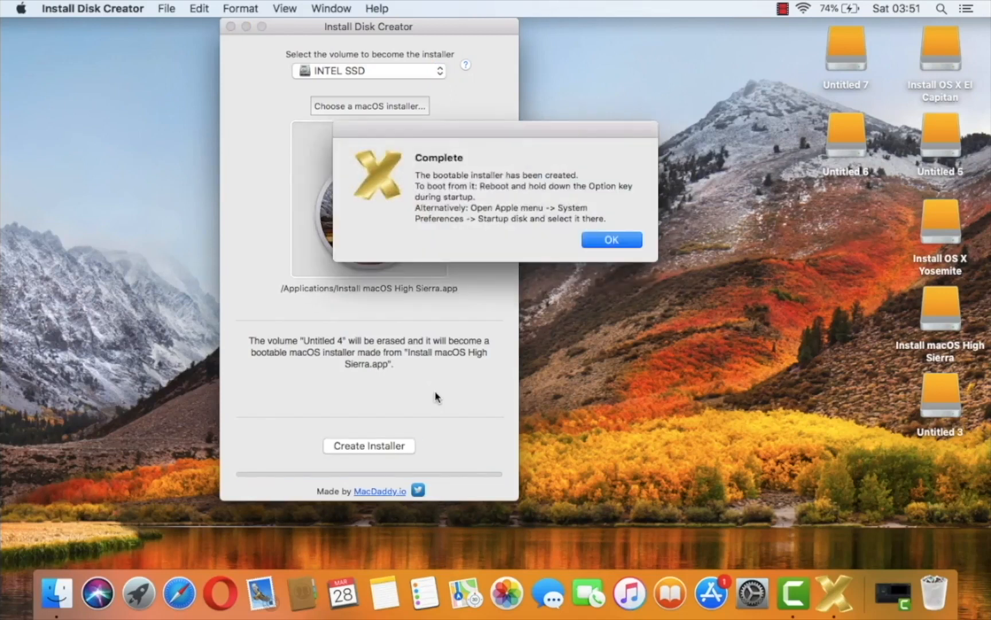
{"action": "left_click", "coordinate": [609, 244]}
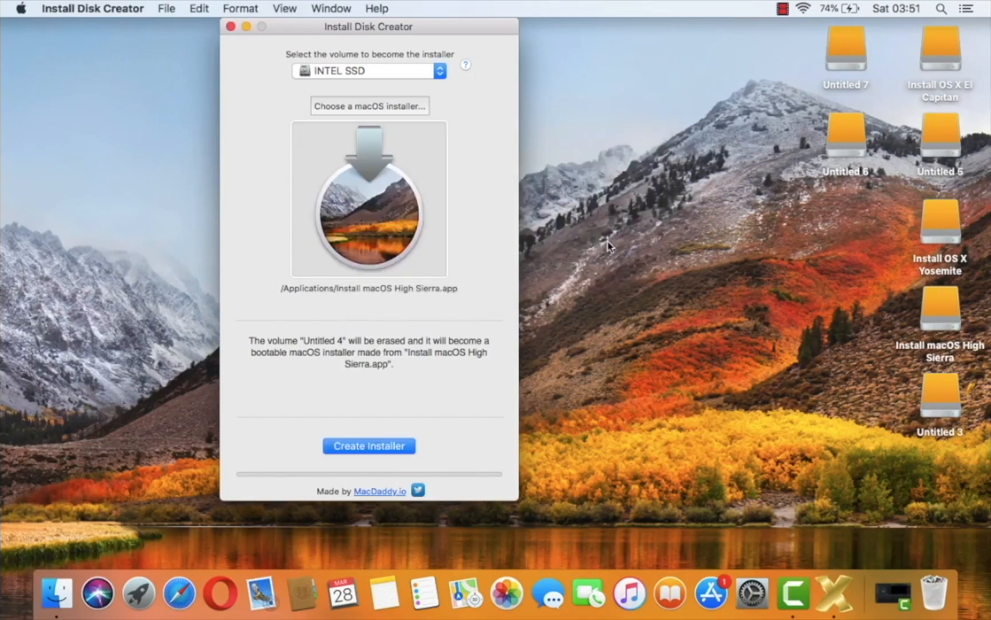
Set Untitled 5 as the target volume and choose Install macOS Mojave from Applications as its installer
{"action": "left_click", "coordinate": [440, 73]}
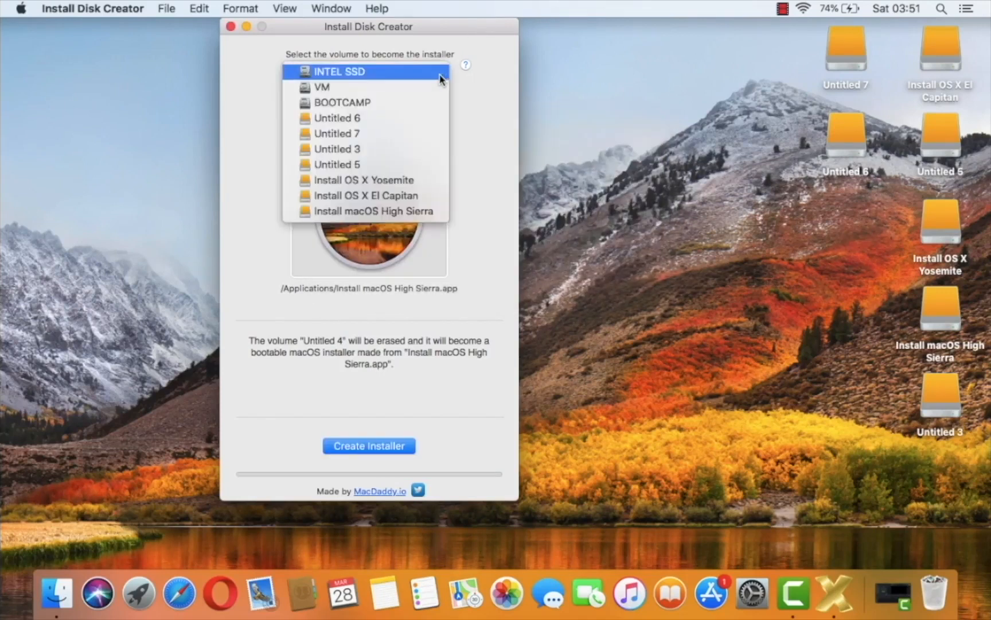
{"action": "left_click", "coordinate": [358, 167]}
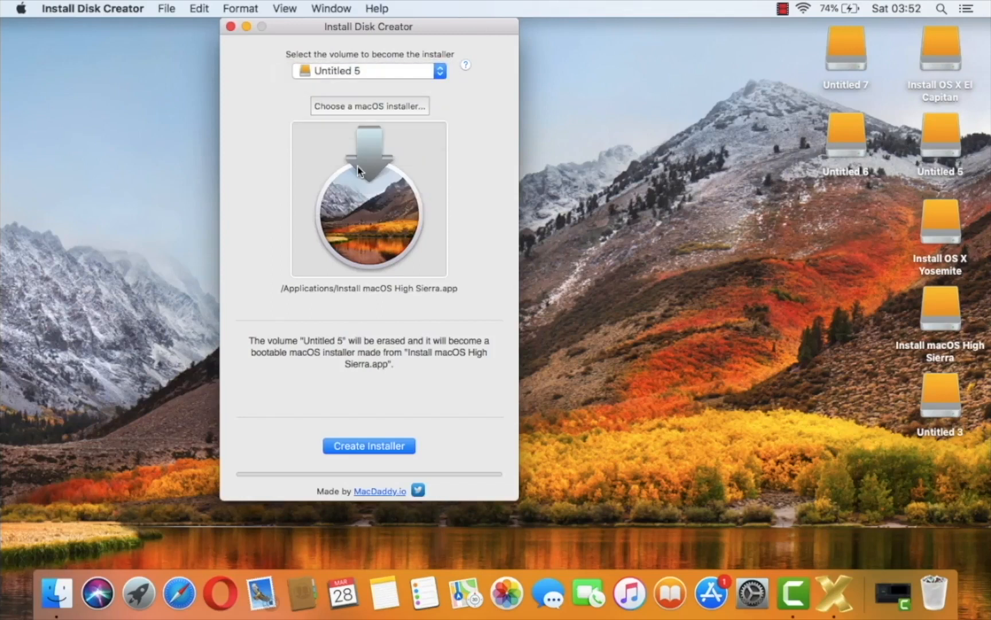
{"action": "left_click", "coordinate": [382, 107]}
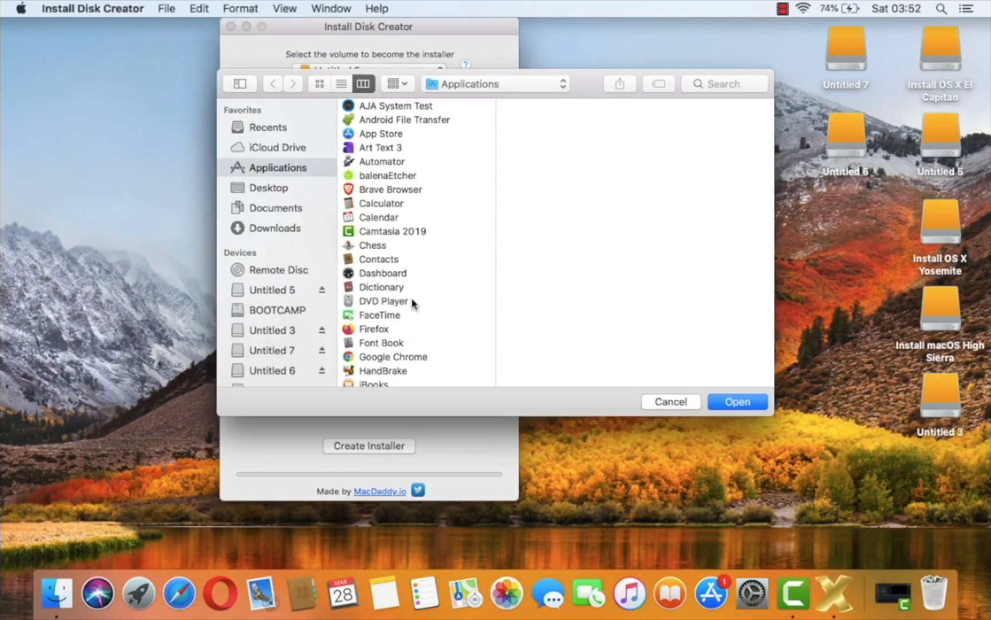
{"action": "scroll", "coordinate": [412, 303], "scroll_direction": "down", "scroll_amount": 5}
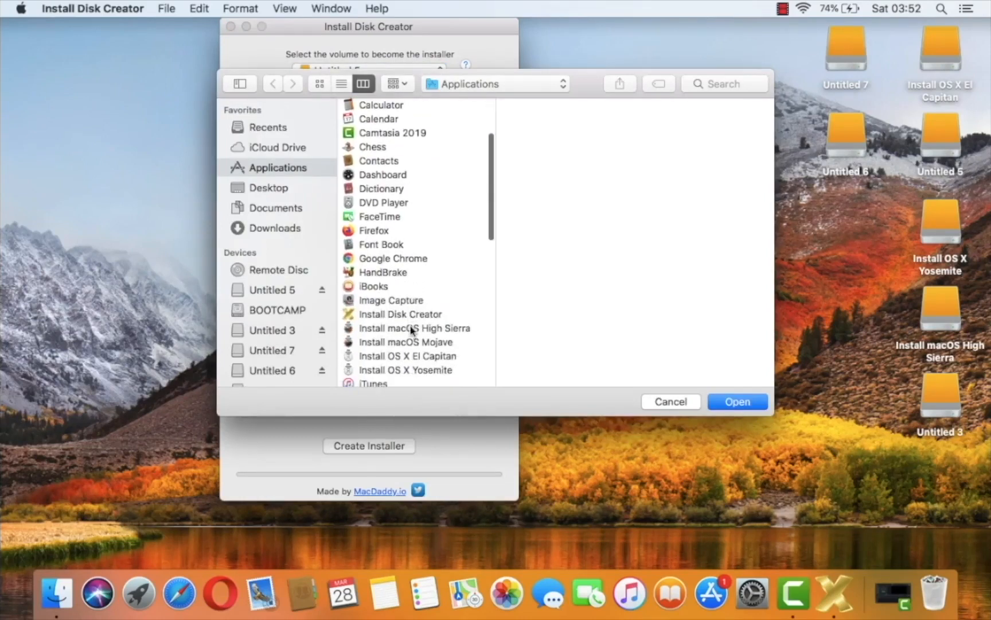
{"action": "left_click", "coordinate": [412, 342]}
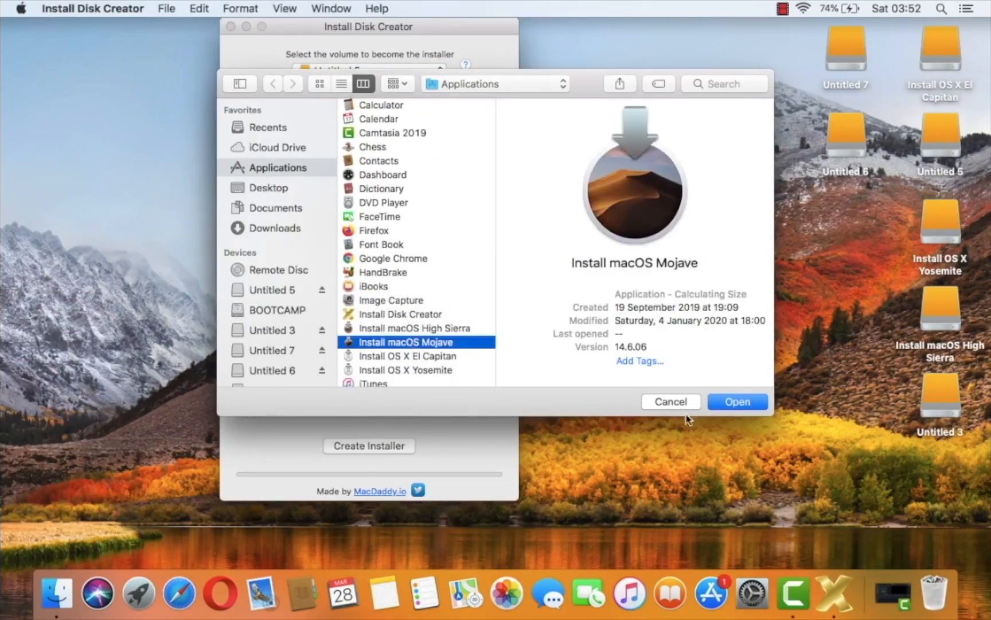
{"action": "left_click", "coordinate": [736, 403]}
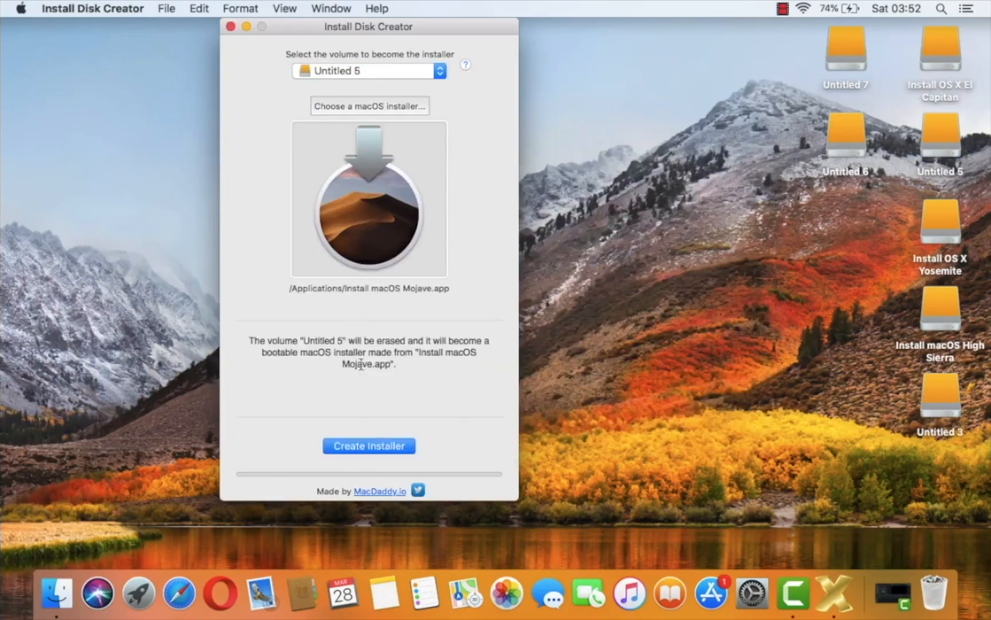
Create the Mojave installer on Untitled 5, approve erasing the disk, and dismiss the completion notice
{"action": "left_click", "coordinate": [371, 448]}
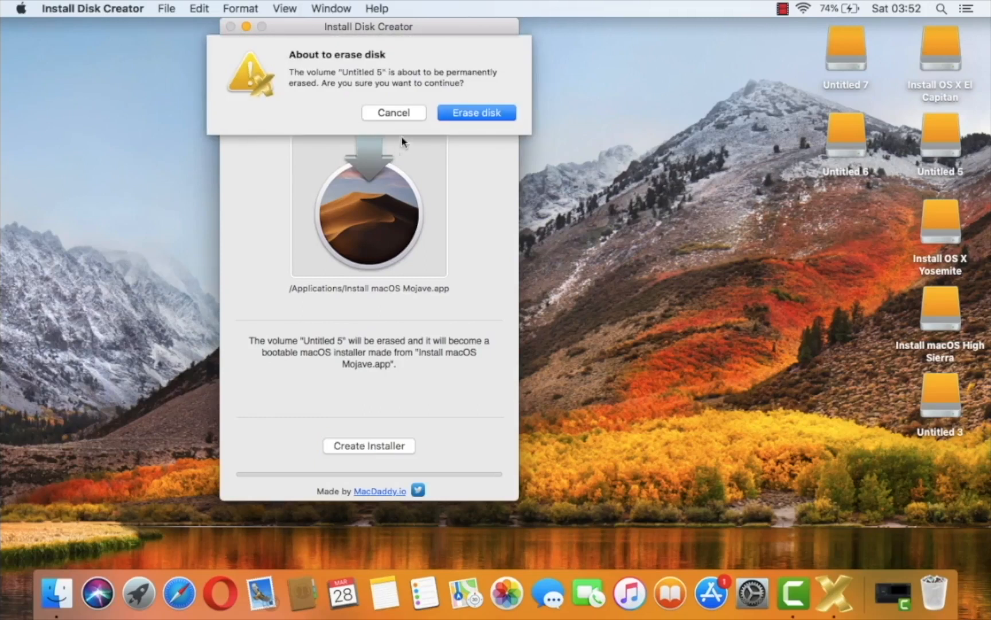
{"action": "left_click", "coordinate": [481, 113]}
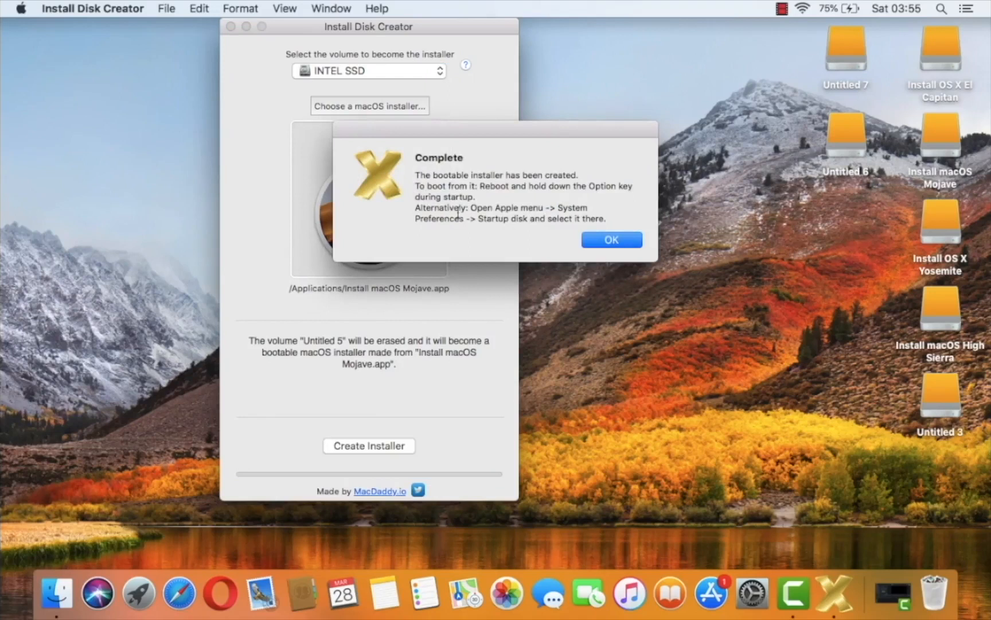
{"action": "left_click", "coordinate": [612, 240]}
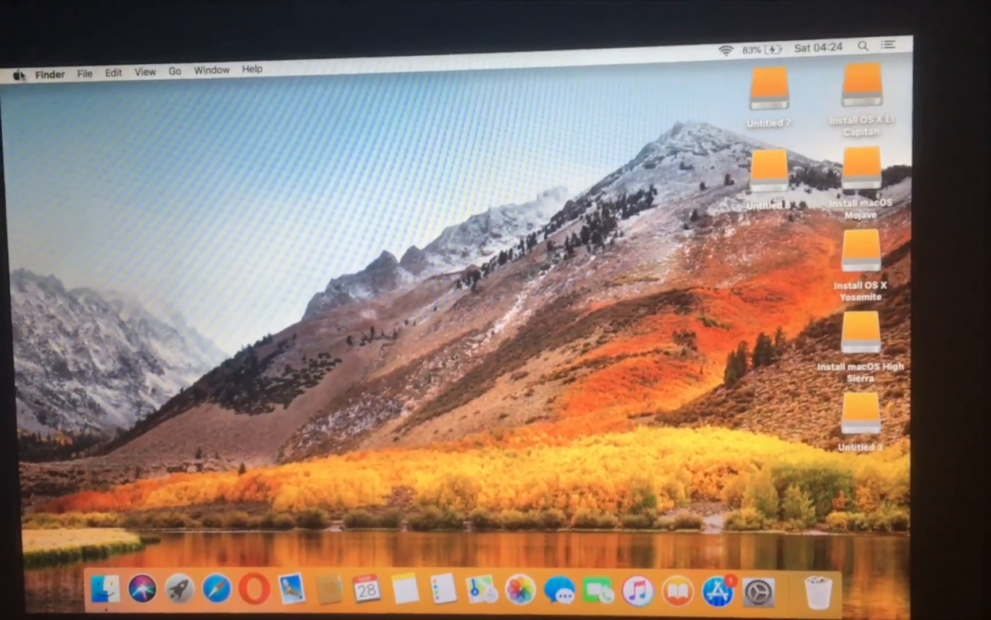
Restart the Mac and confirm the restart, keeping the option to reopen windows when logging back in
{"action": "left_click", "coordinate": [20, 75]}
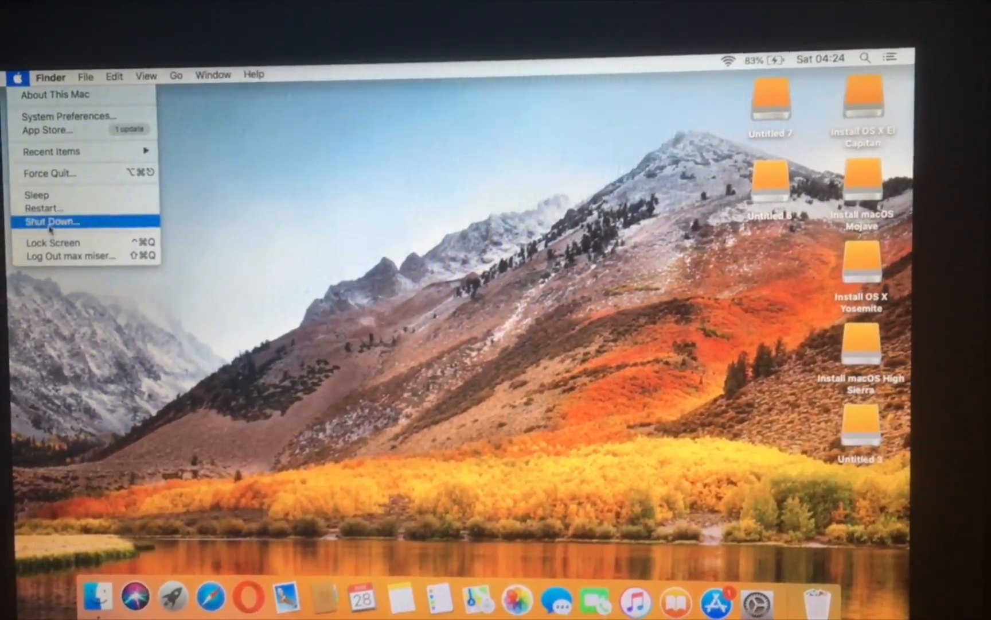
{"action": "left_click", "coordinate": [49, 209]}
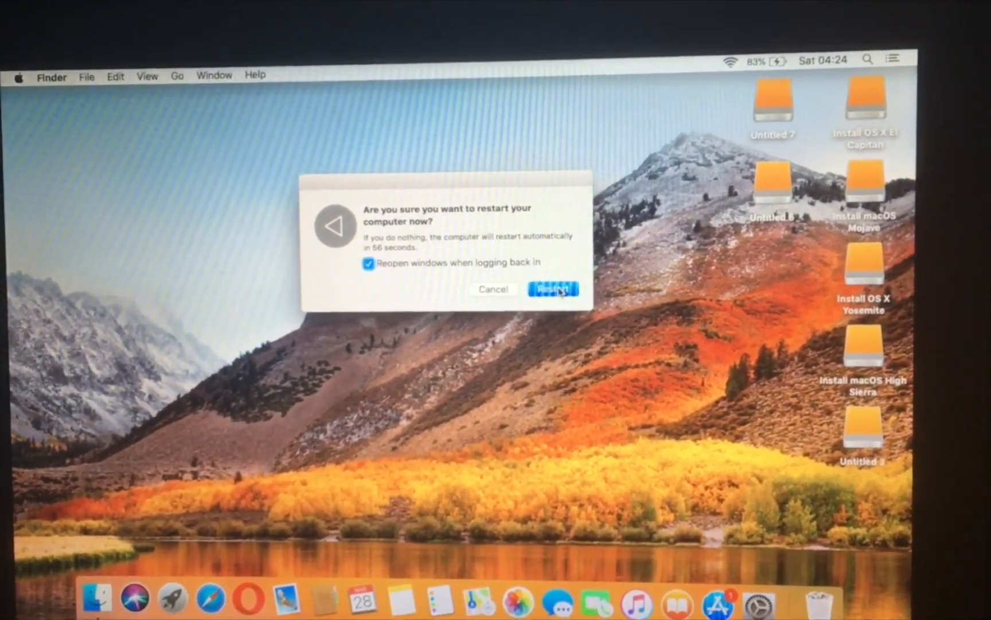
{"action": "left_click", "coordinate": [560, 291]}
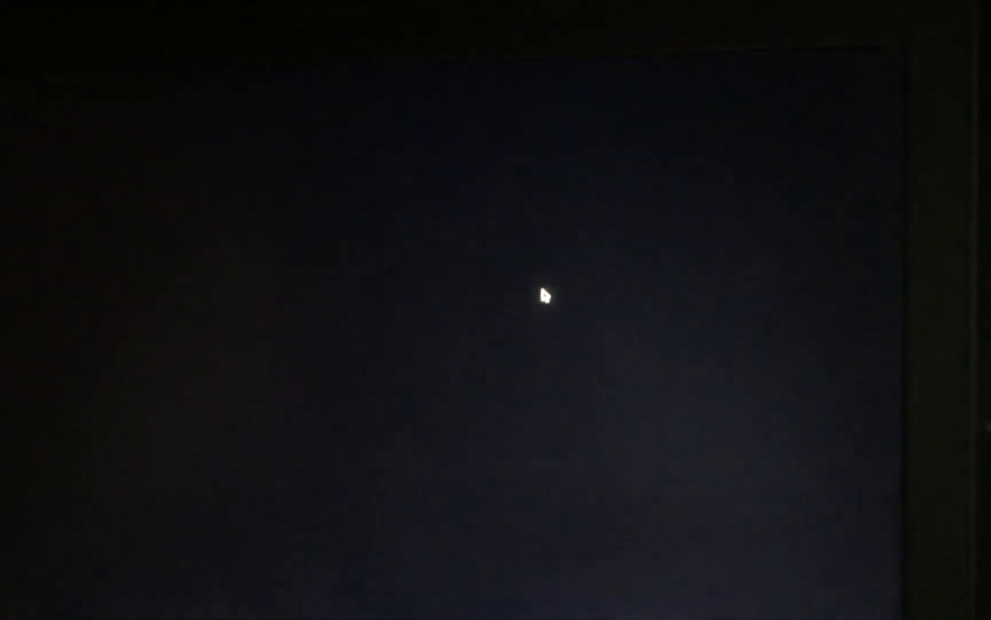